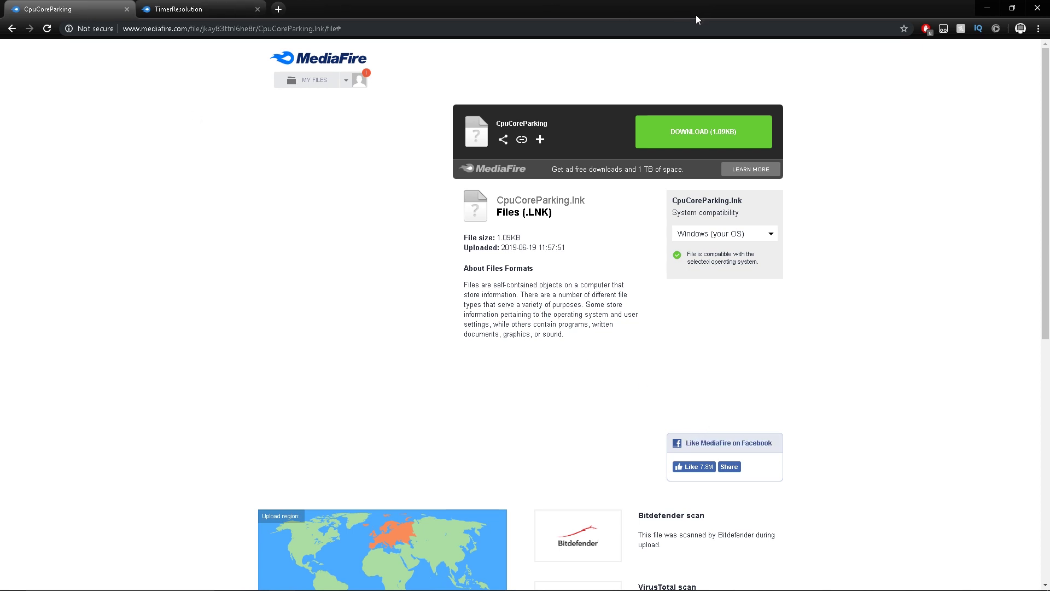
- Minimize the browser and launch the CpuCoreParking shortcut from the desktop
left_click(988, 8)
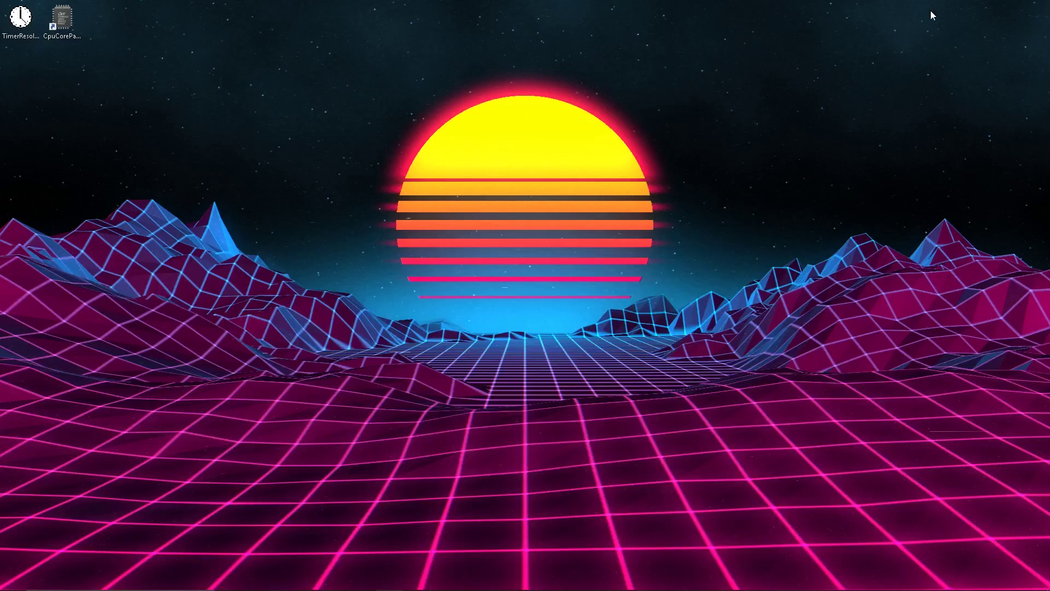
left_click_drag(304, 32, 89, 31)
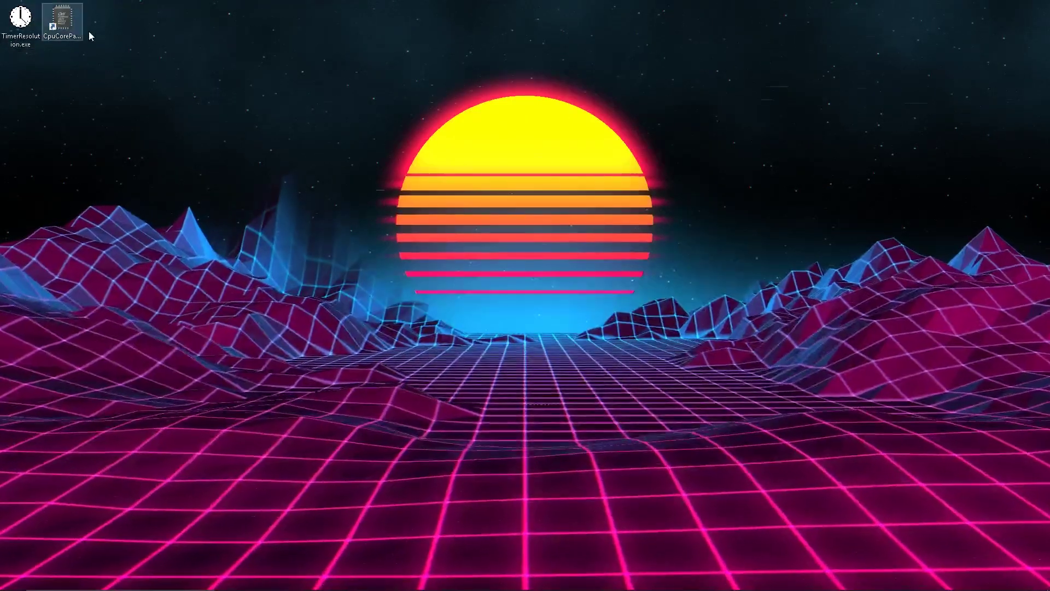
mouse_move(341, 588)
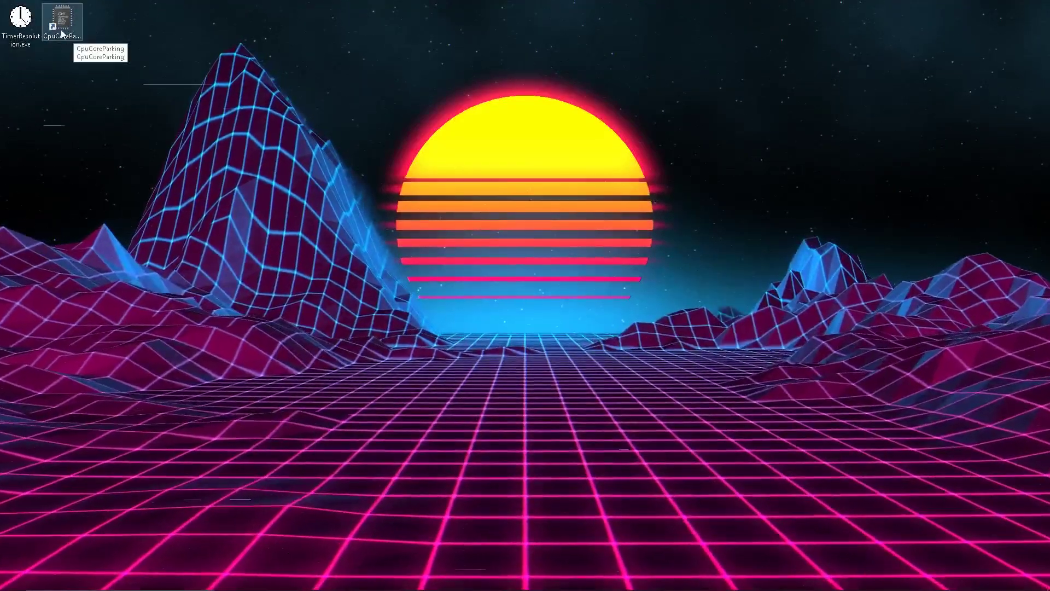
left_click(80, 20)
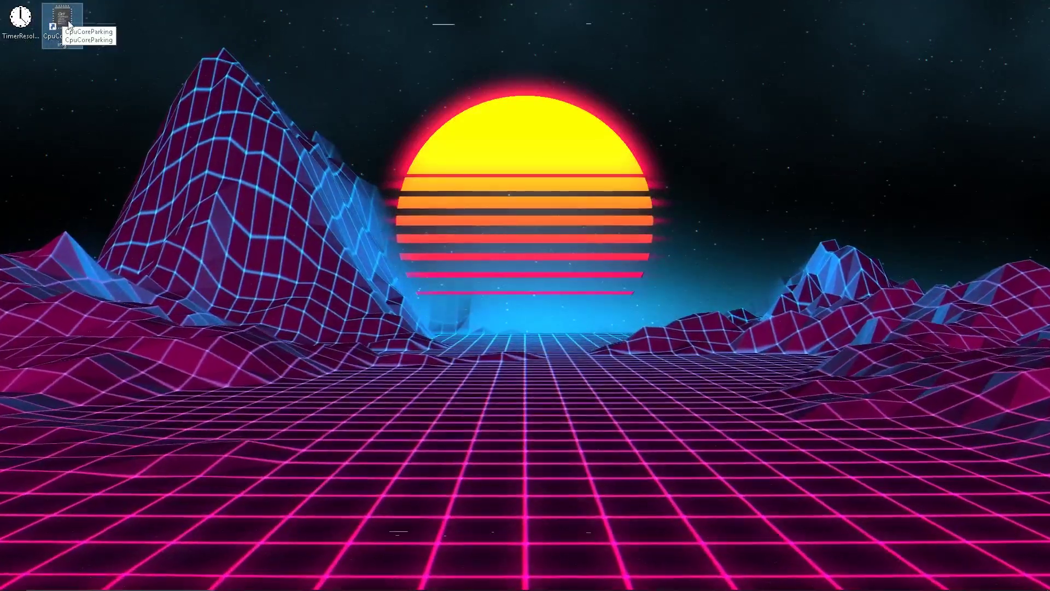
double_click(80, 19)
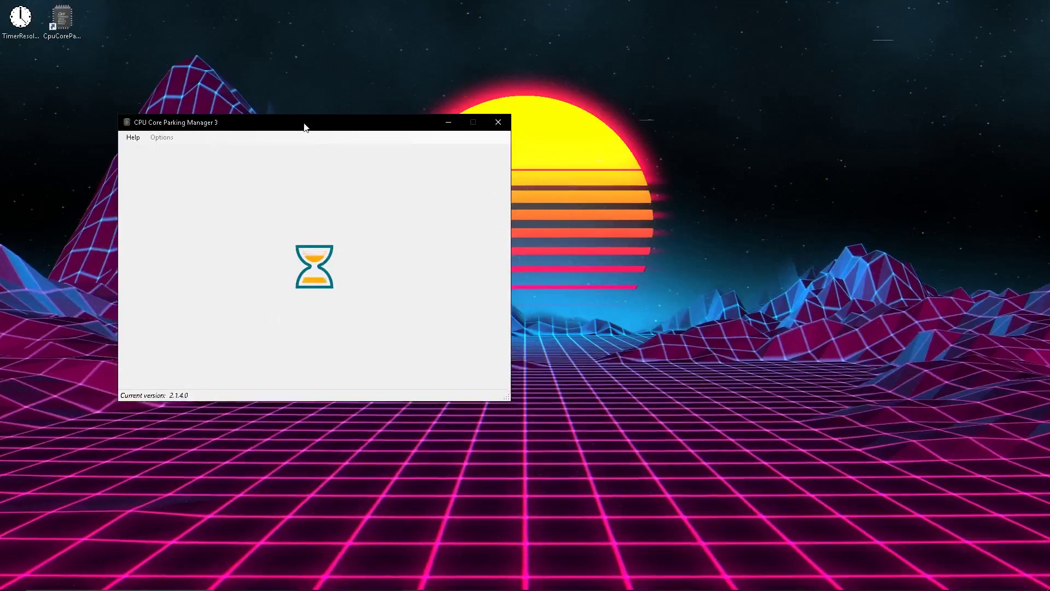
- Move the CPU Core Parking Manager window to the middle of the desktop and dismiss the update notice
left_click_drag(304, 127, 504, 138)
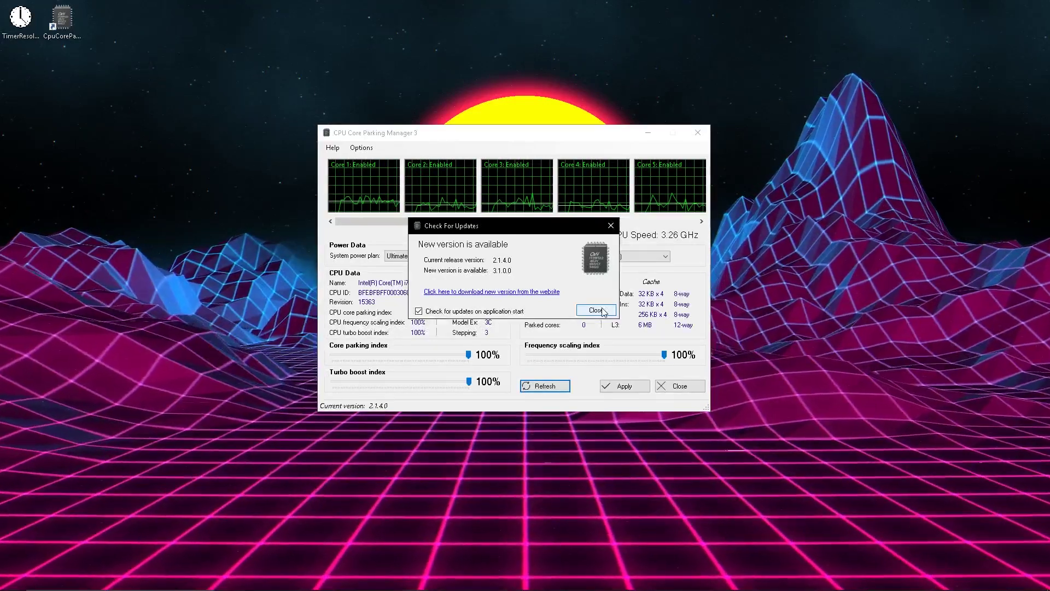
left_click(597, 310)
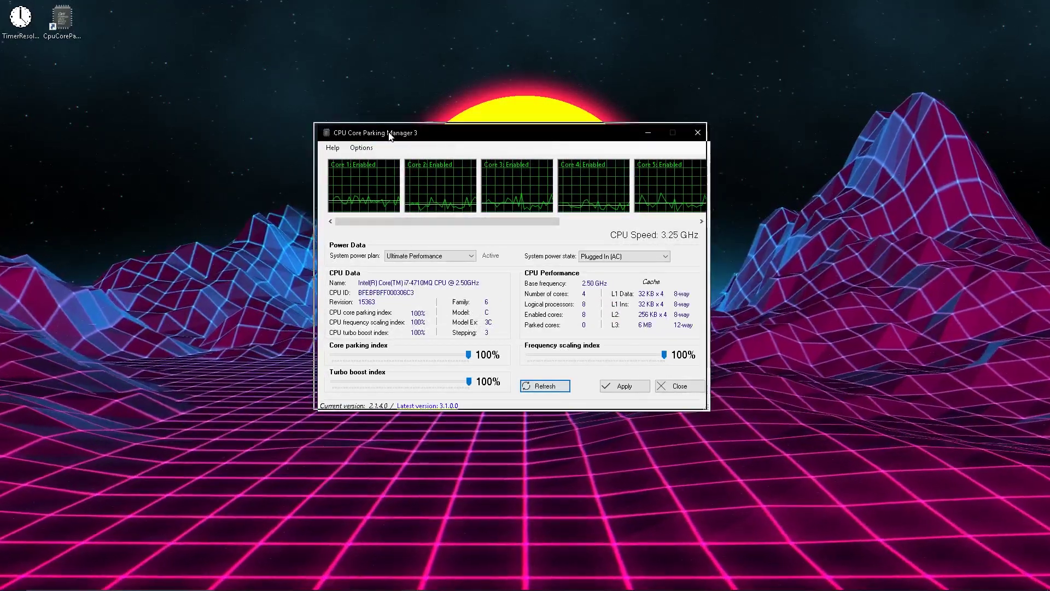
left_click_drag(393, 135, 389, 132)
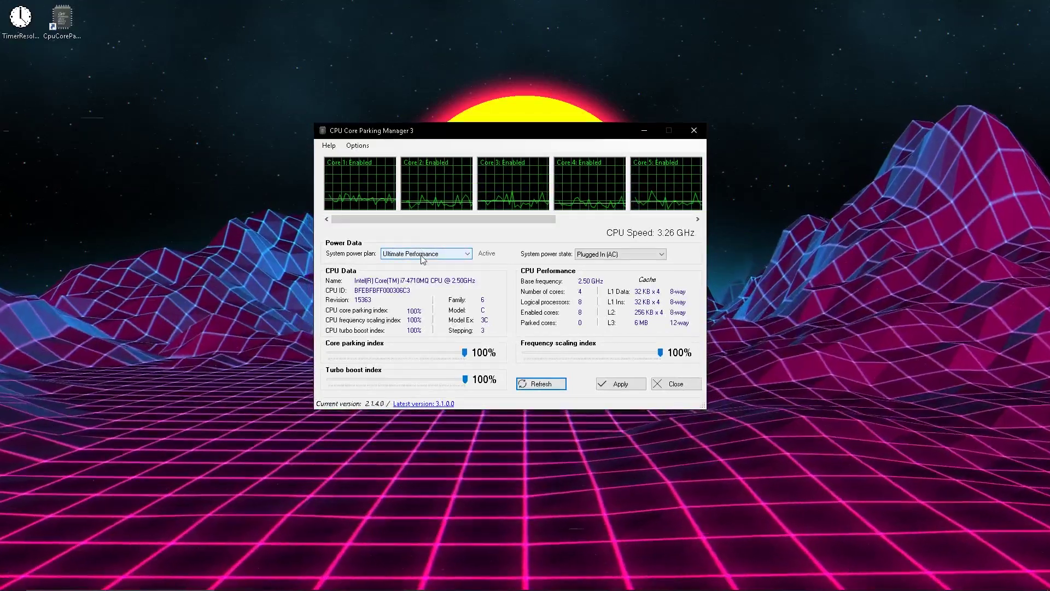
- Select Ultimate Performance as the system power plan in CPU Core Parking Manager
left_click(422, 260)
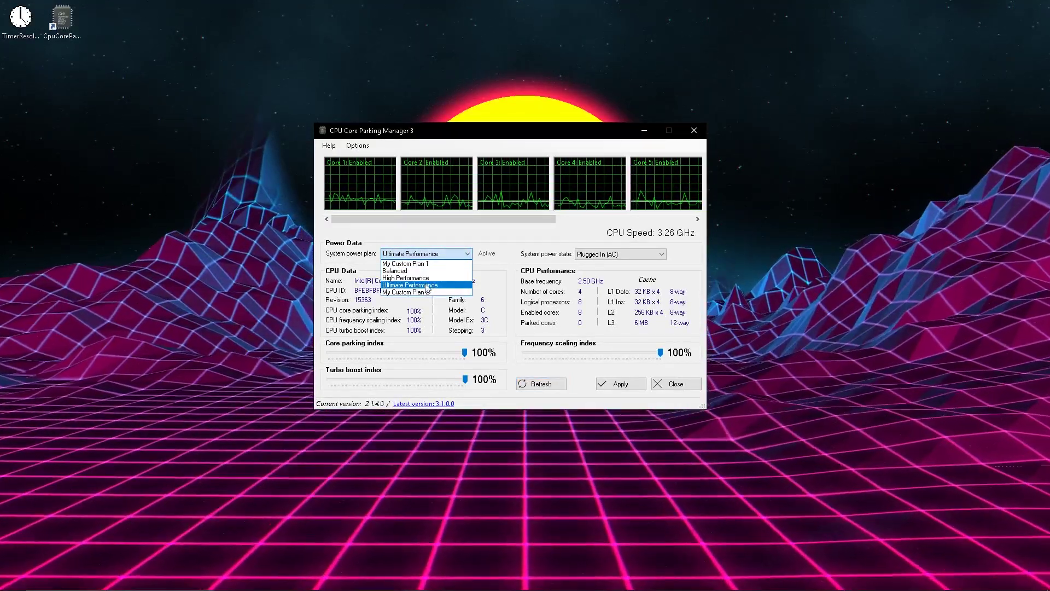
left_click(426, 285)
left_click(427, 254)
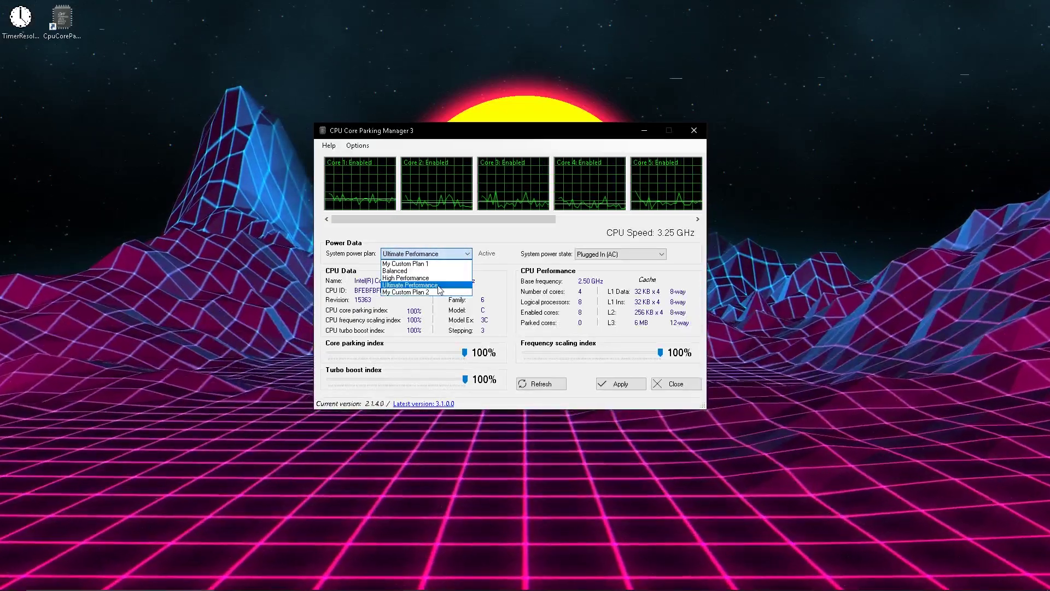
left_click(439, 290)
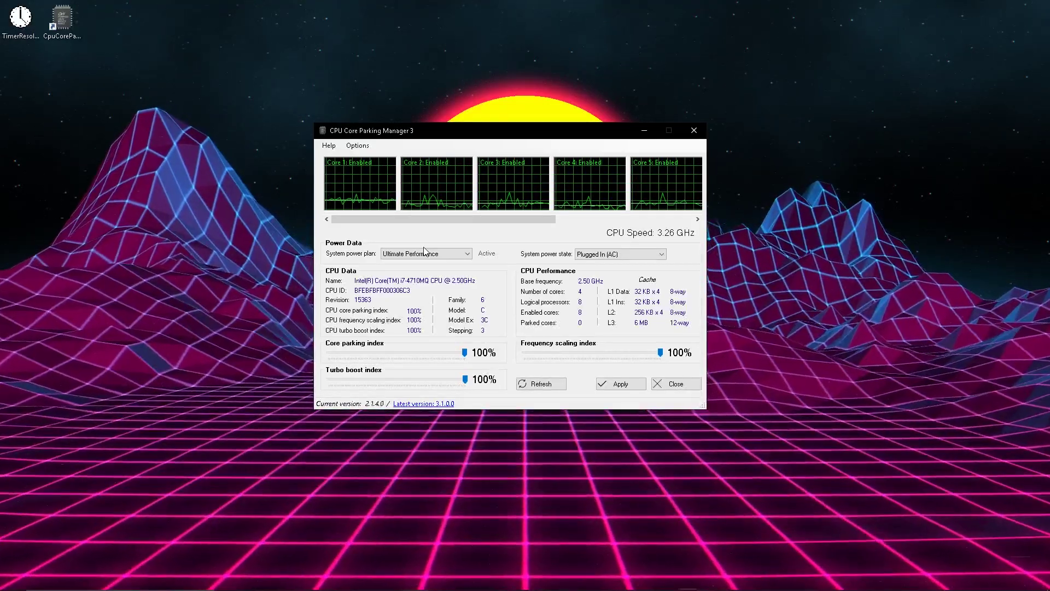
left_click(466, 254)
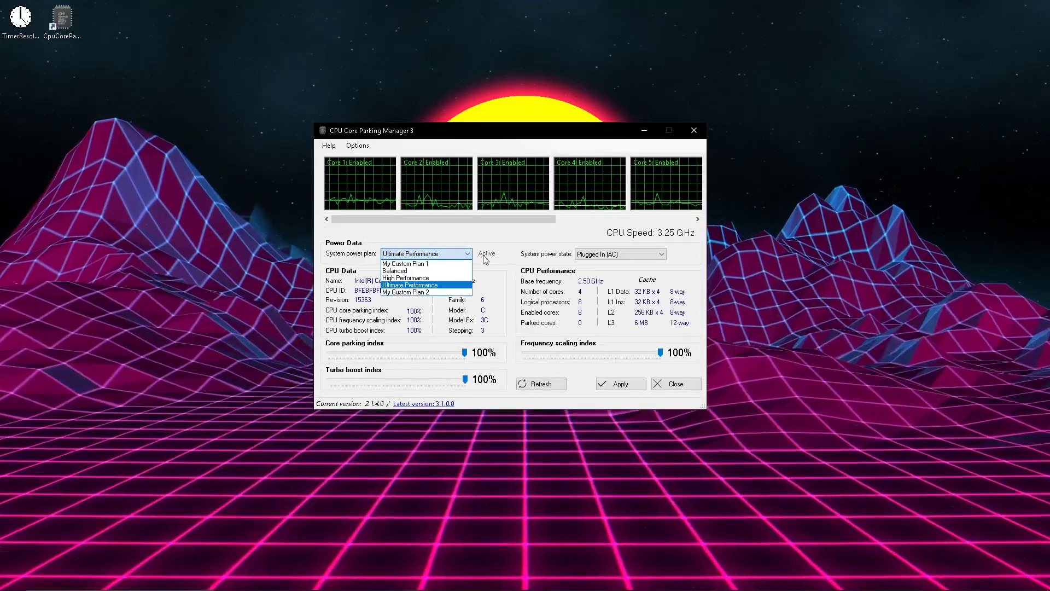
left_click(199, 557)
- Search Windows for "power" and open the Edit power plan settings
left_click(124, 585)
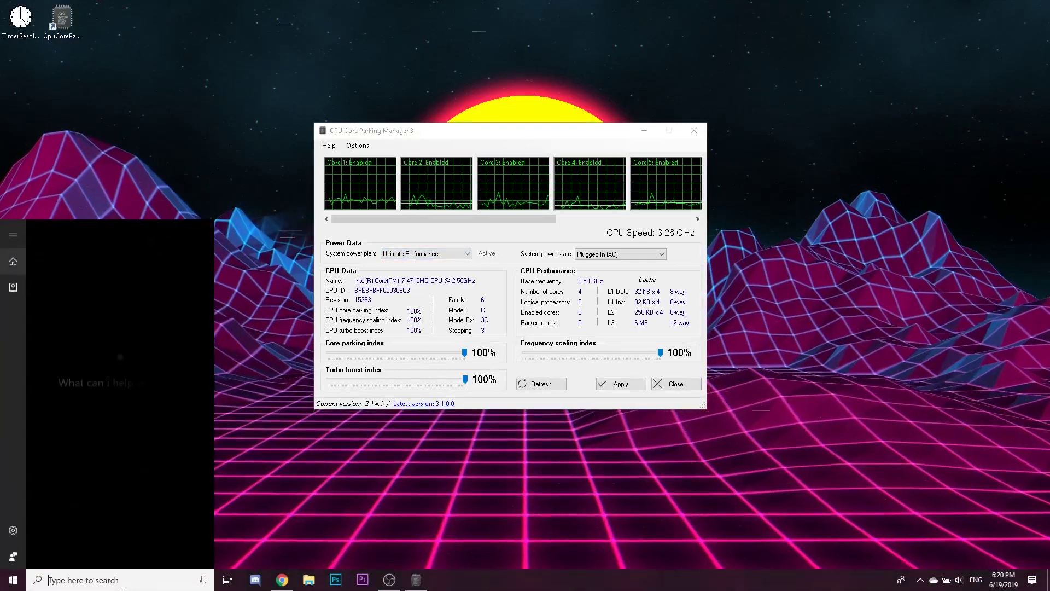
type("e")
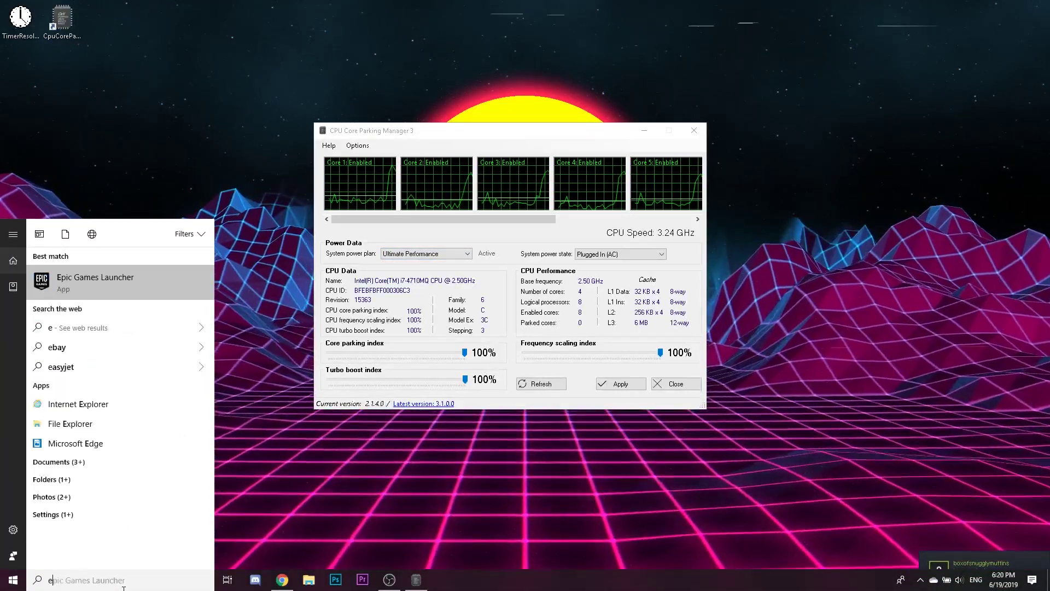
key("BackSpace")
type("pwo")
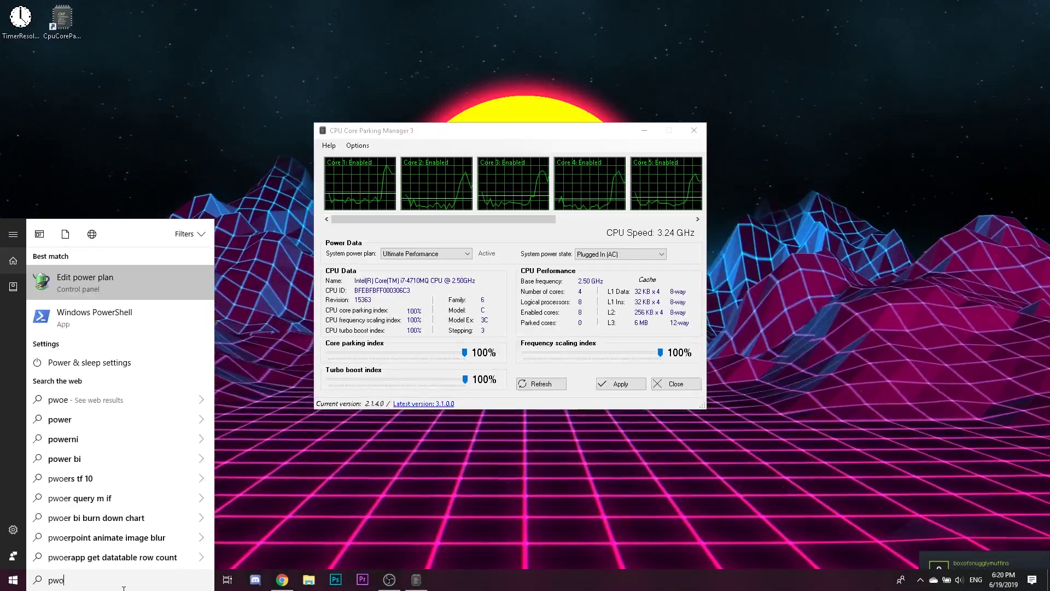
key("BackSpace")
key("BackSpace")
type("ower")
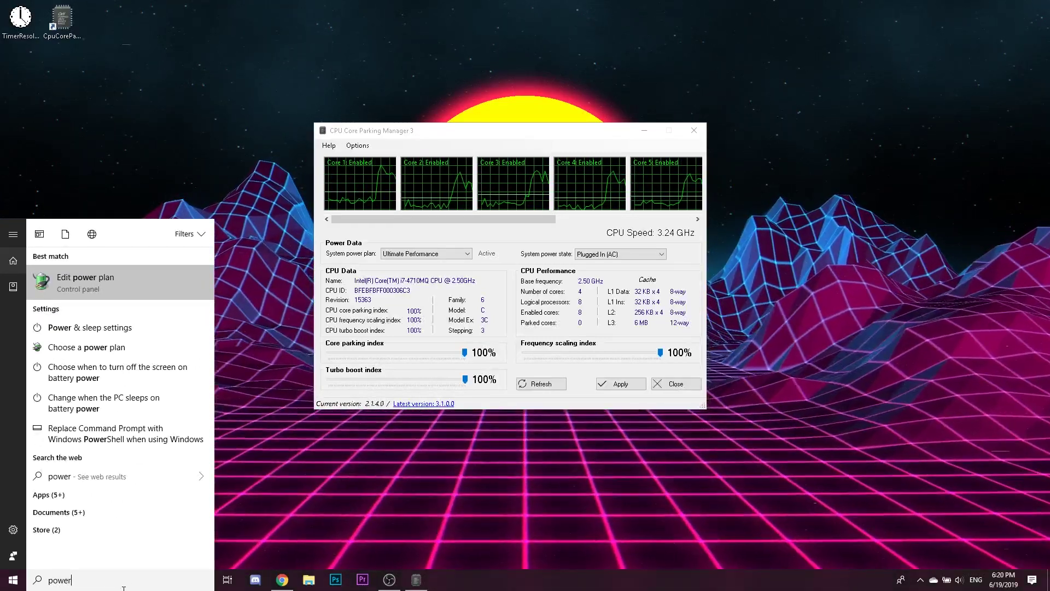
key("Escape")
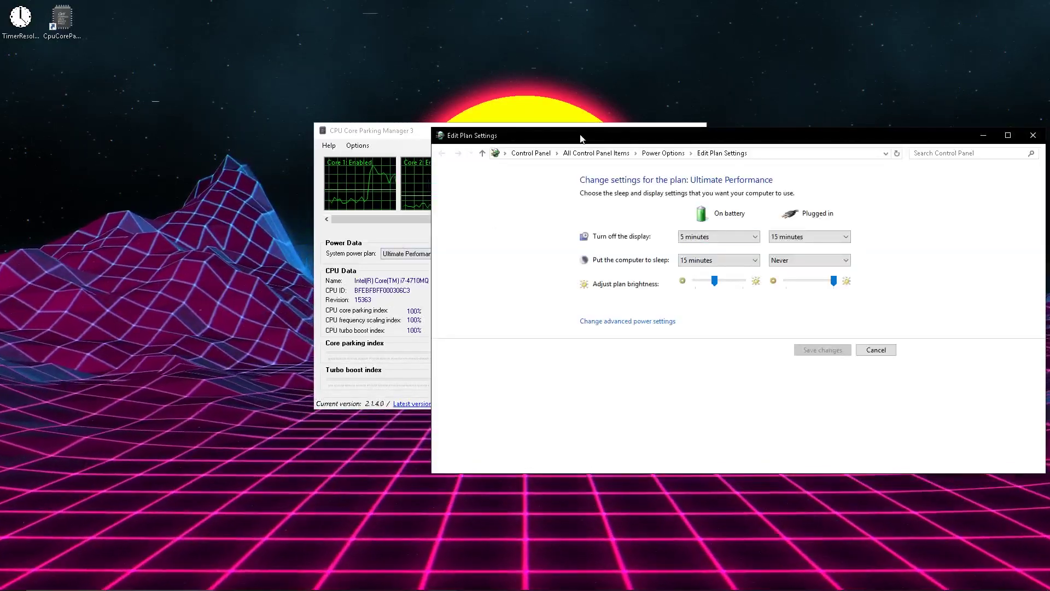
- Go up to the Power Options overview to view the available power plans, and close the window
left_click_drag(585, 136, 407, 104)
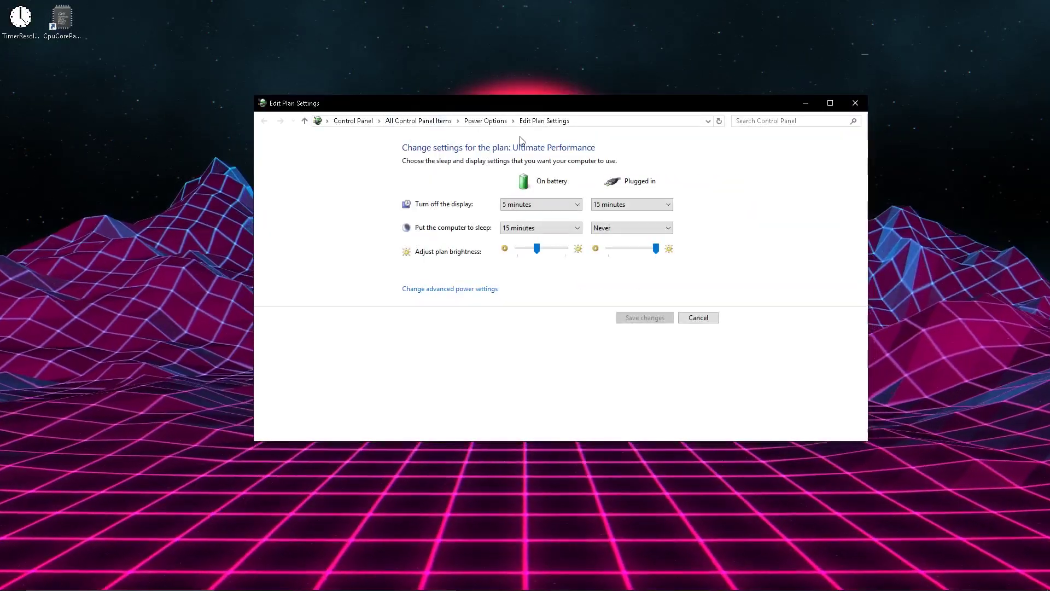
left_click(486, 121)
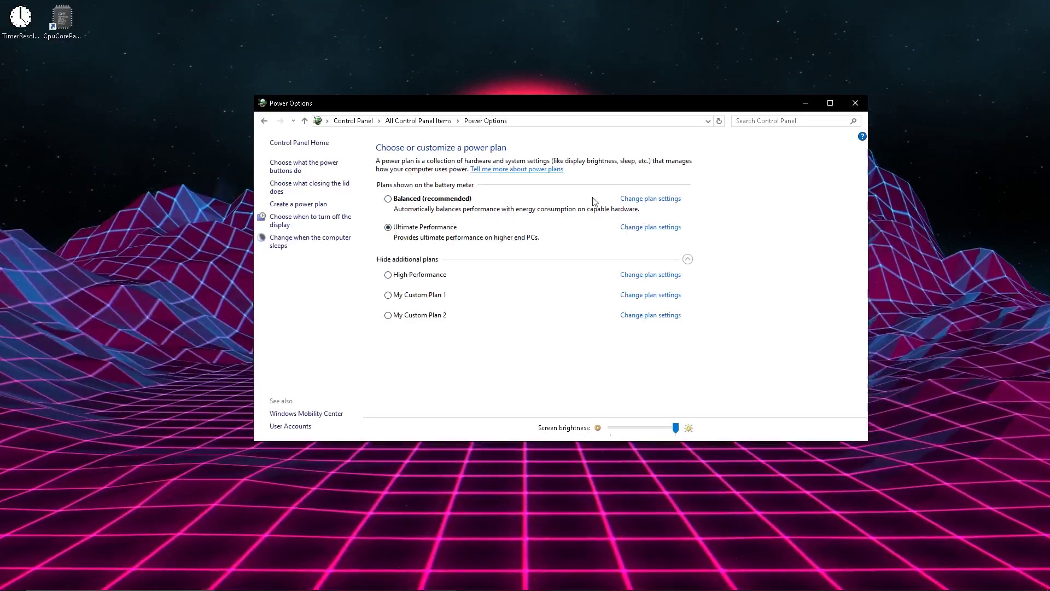
left_click(853, 105)
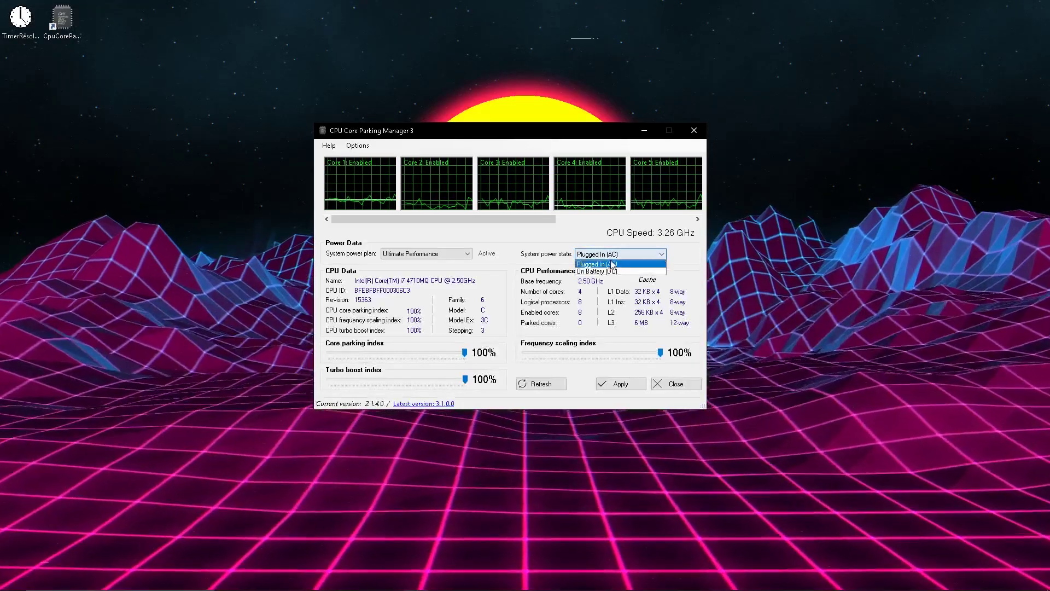
- Review the system power state options in CPU Core Parking Manager
left_click(626, 244)
left_click(627, 254)
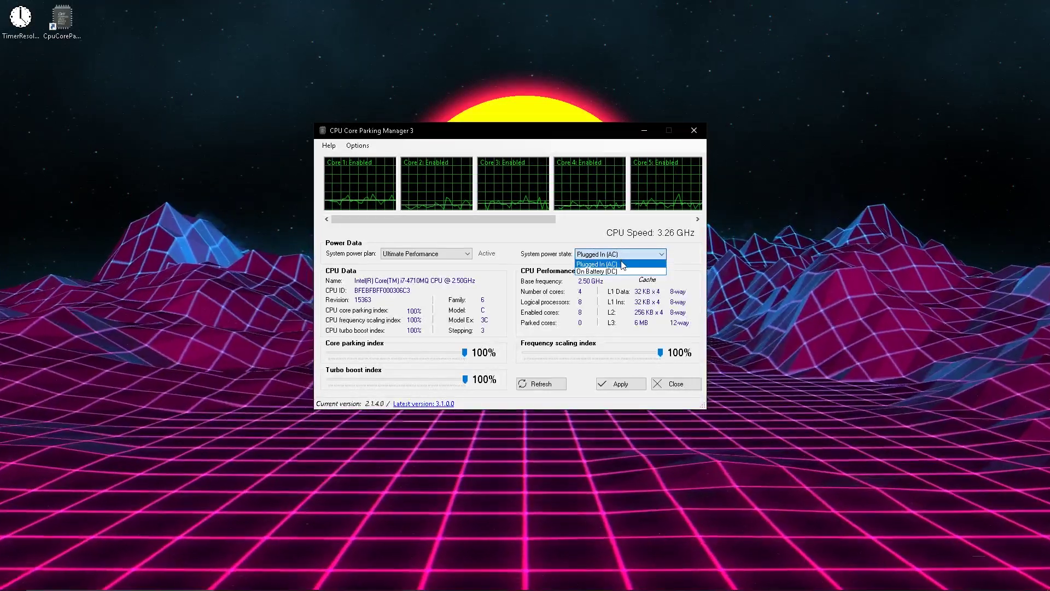
left_click(620, 245)
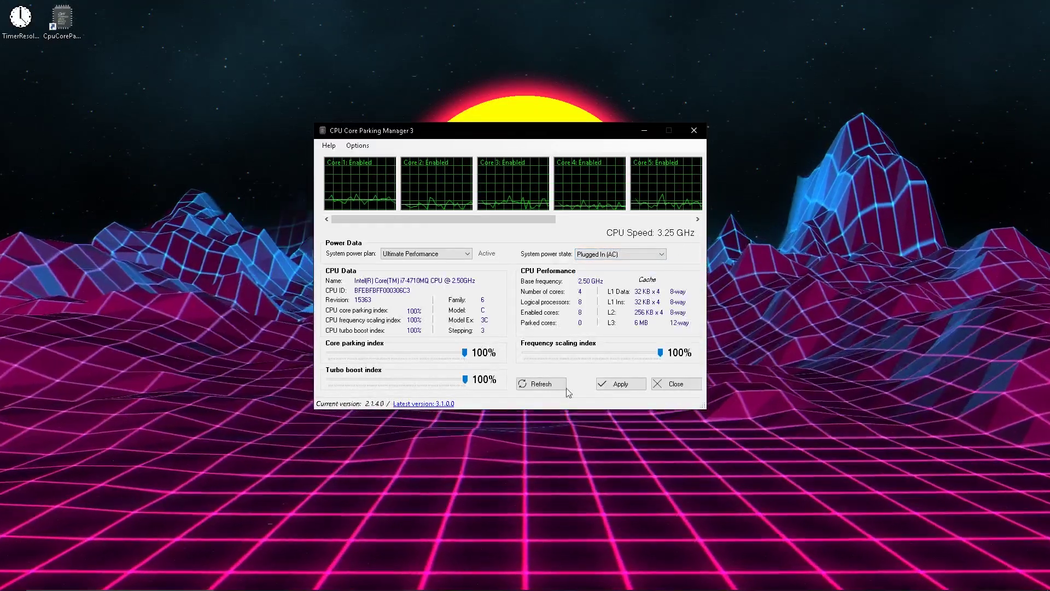
- Open Task Manager through a Windows search, examine the CPU performance details and close it
left_click(159, 588)
type("task manager")
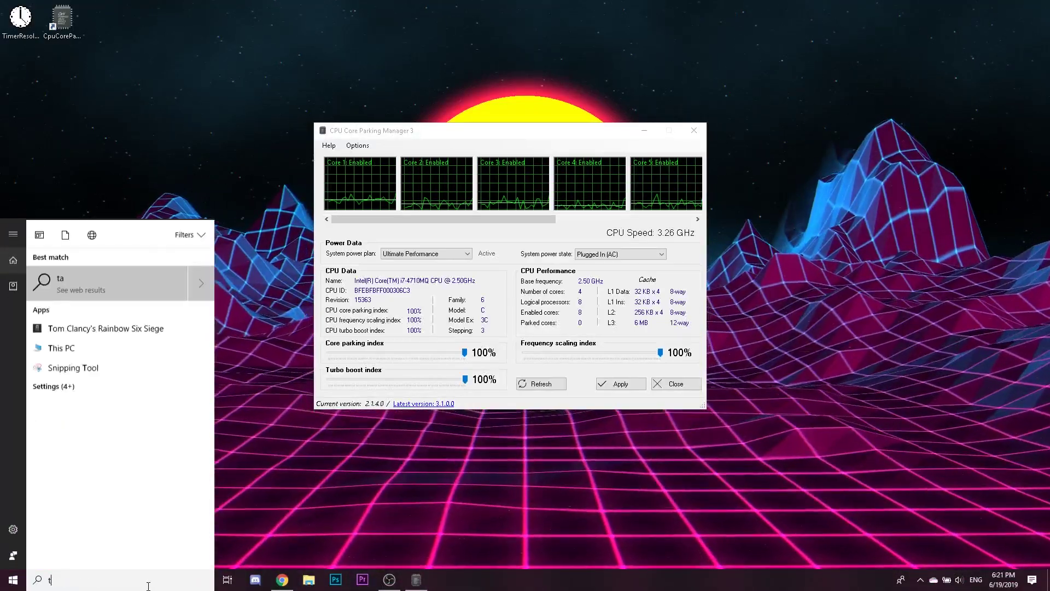
key("Return")
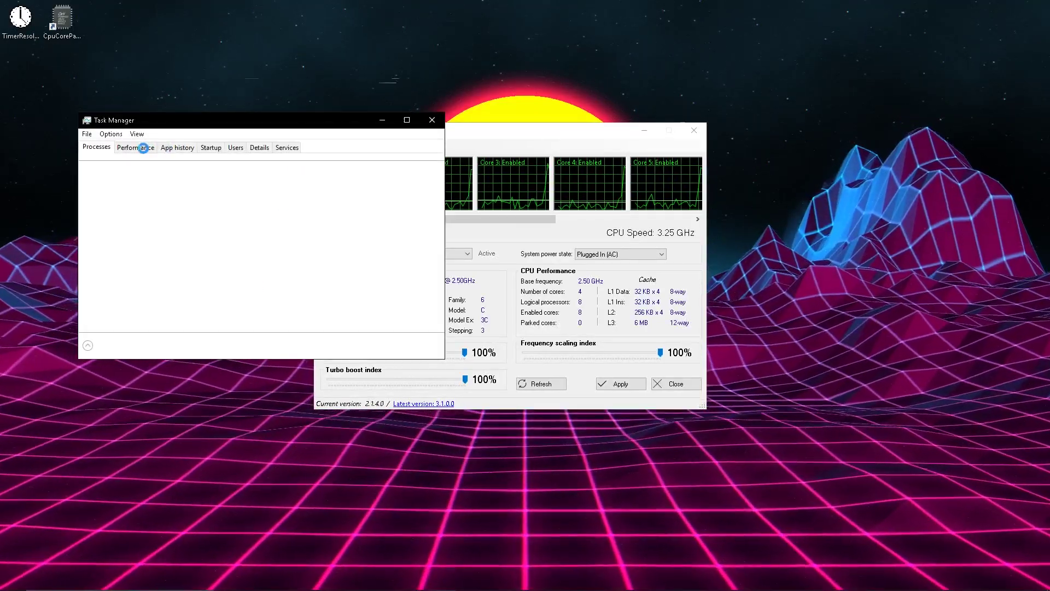
left_click(137, 148)
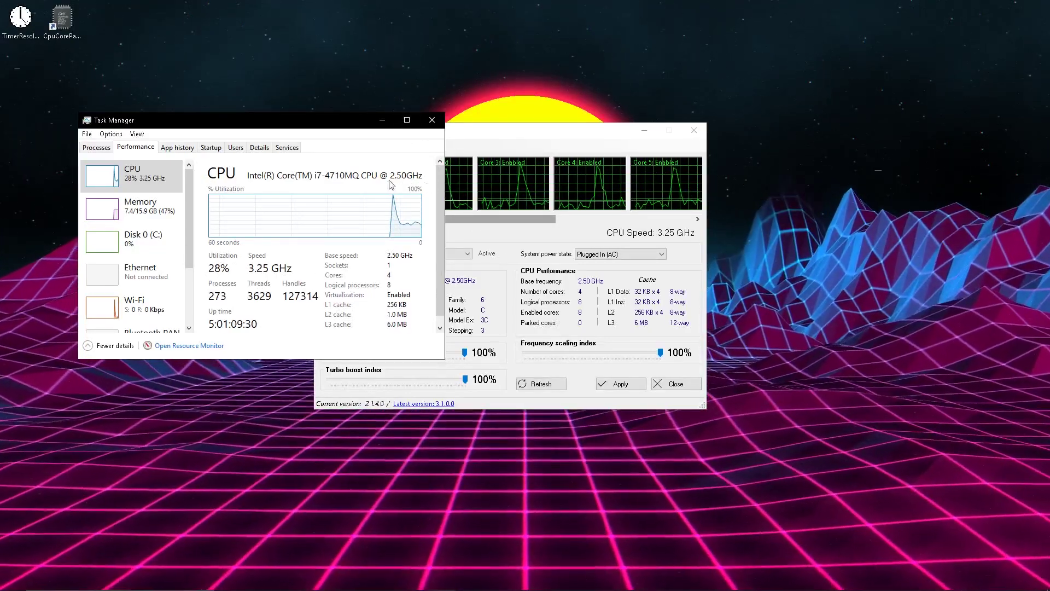
left_click_drag(331, 117, 293, 34)
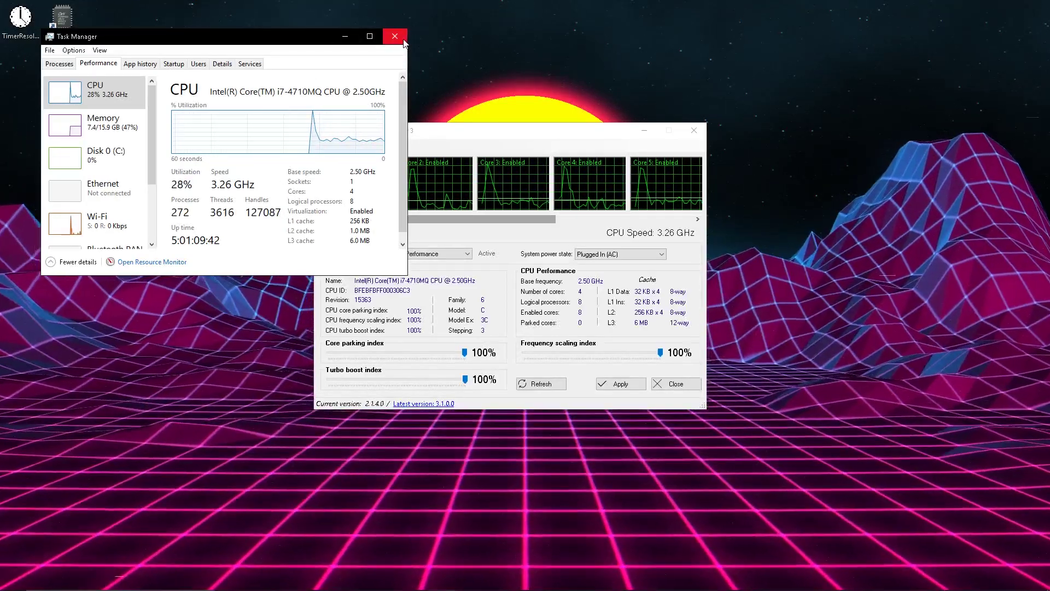
left_click(405, 42)
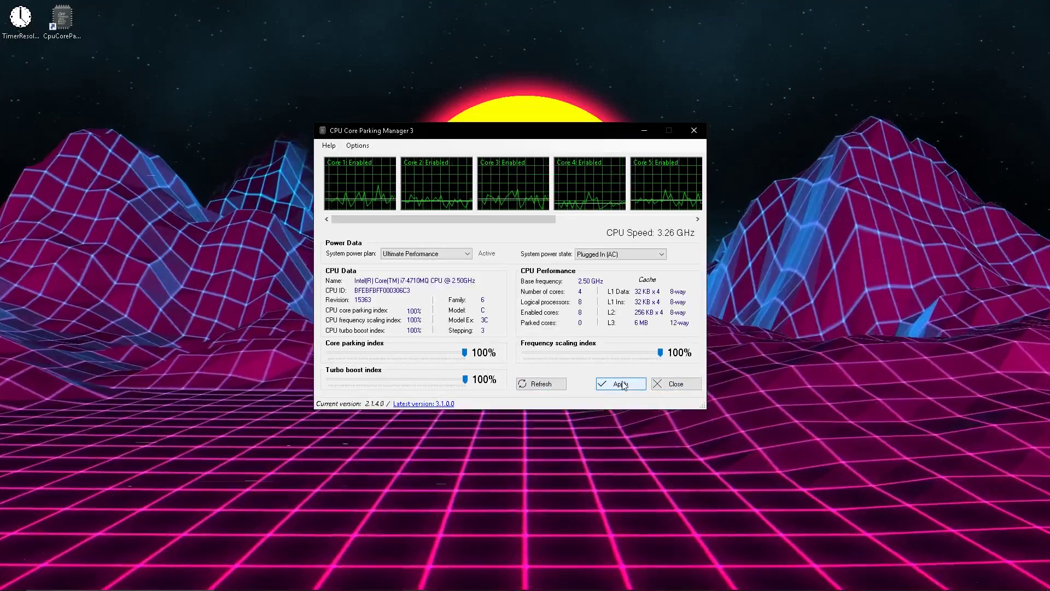
- Apply the CPU core parking settings, confirm, and close CPU Core Parking Manager
left_click(634, 384)
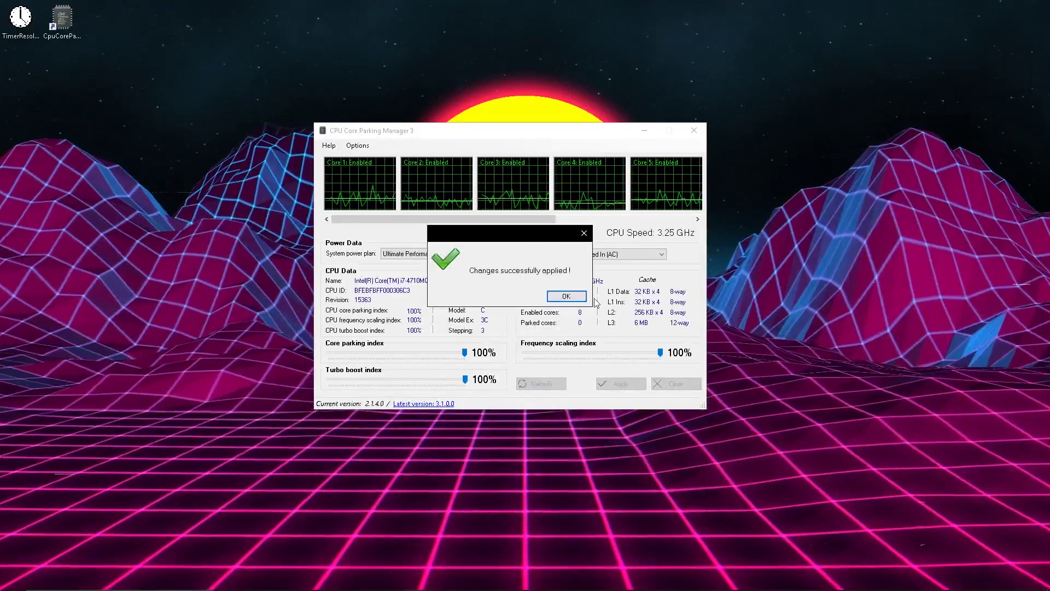
left_click(567, 297)
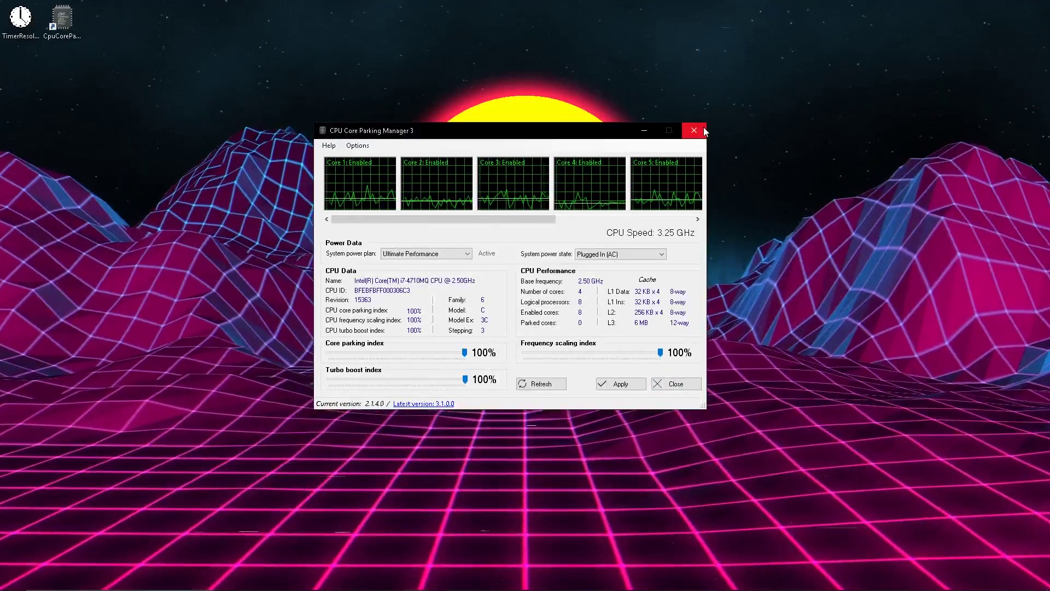
left_click(695, 131)
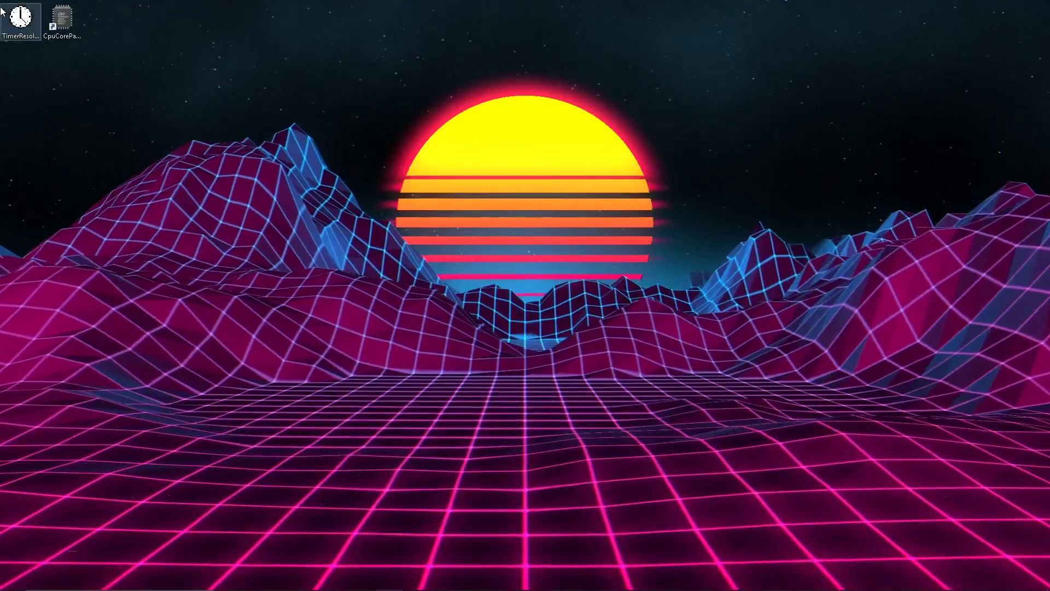
- Open TimerResolution, try the maximum timer resolution, restore the default and close the tool
left_click(20, 19)
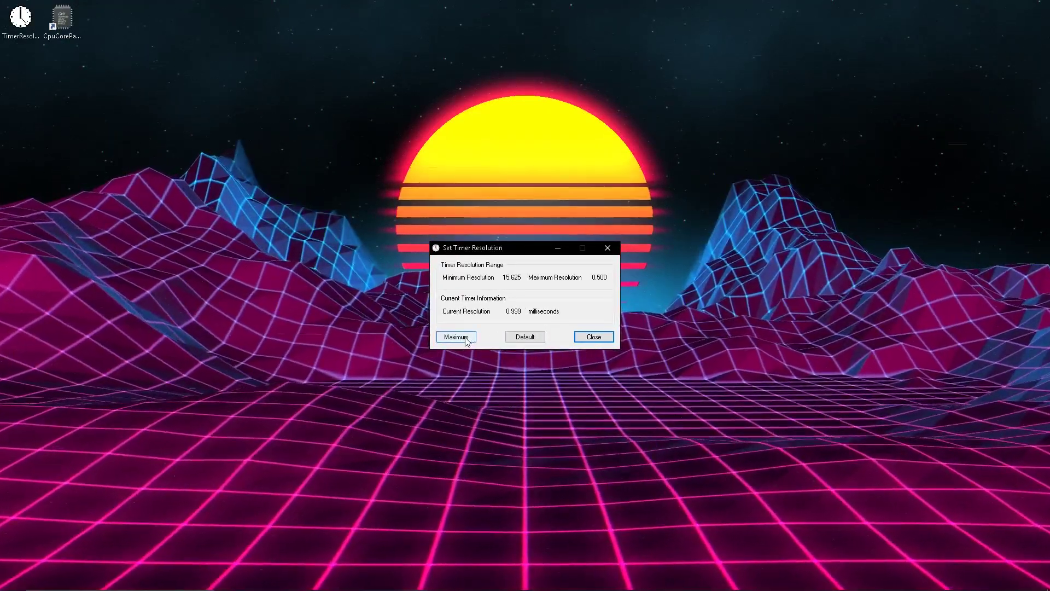
left_click(461, 336)
double_click(509, 310)
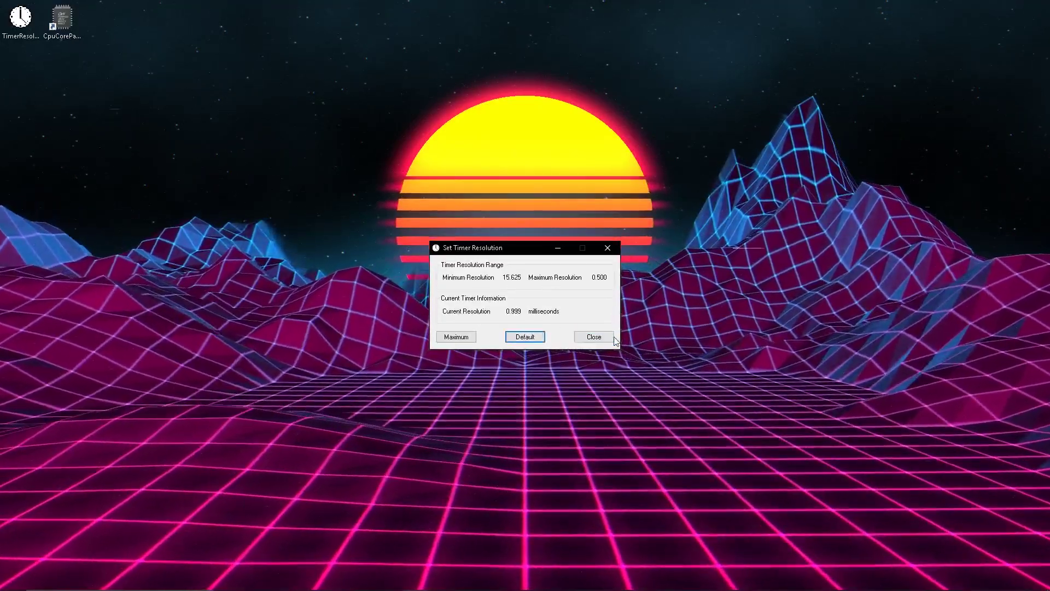
left_click(594, 337)
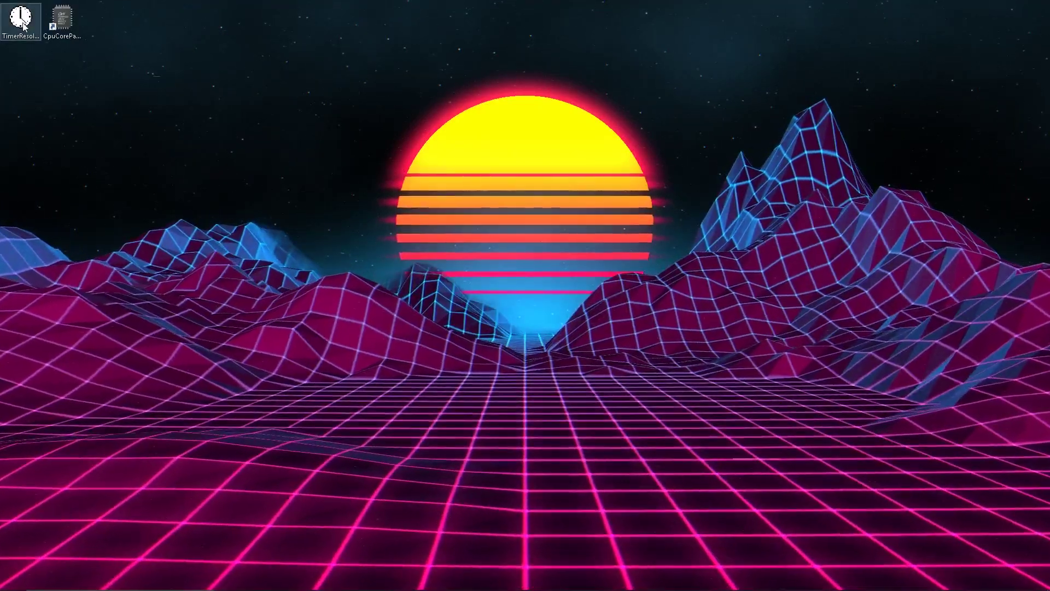
- Reopen TimerResolution from the desktop and set the timer to its maximum resolution
double_click(20, 18)
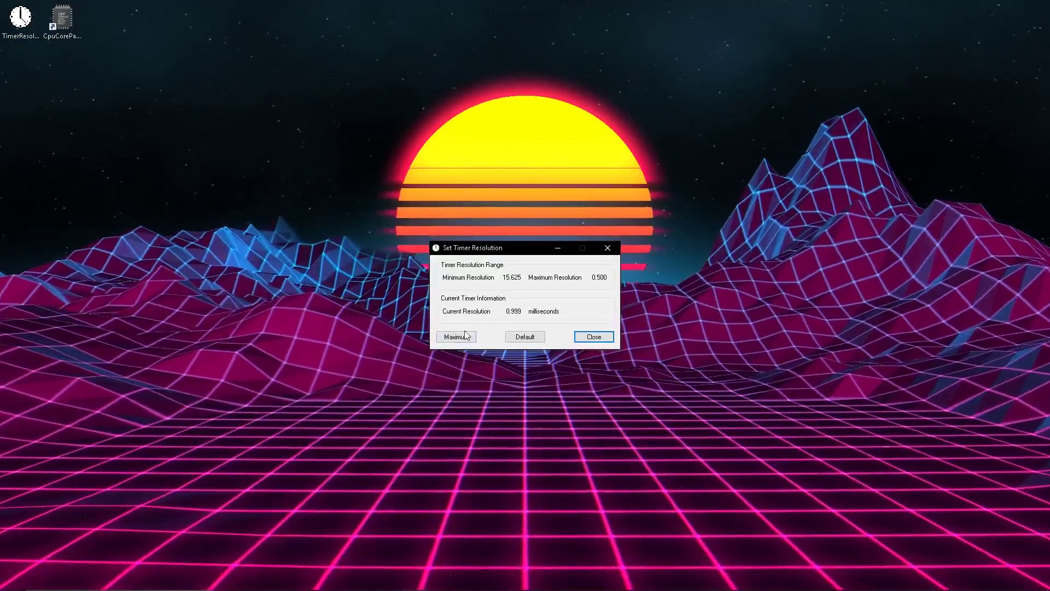
left_click(465, 337)
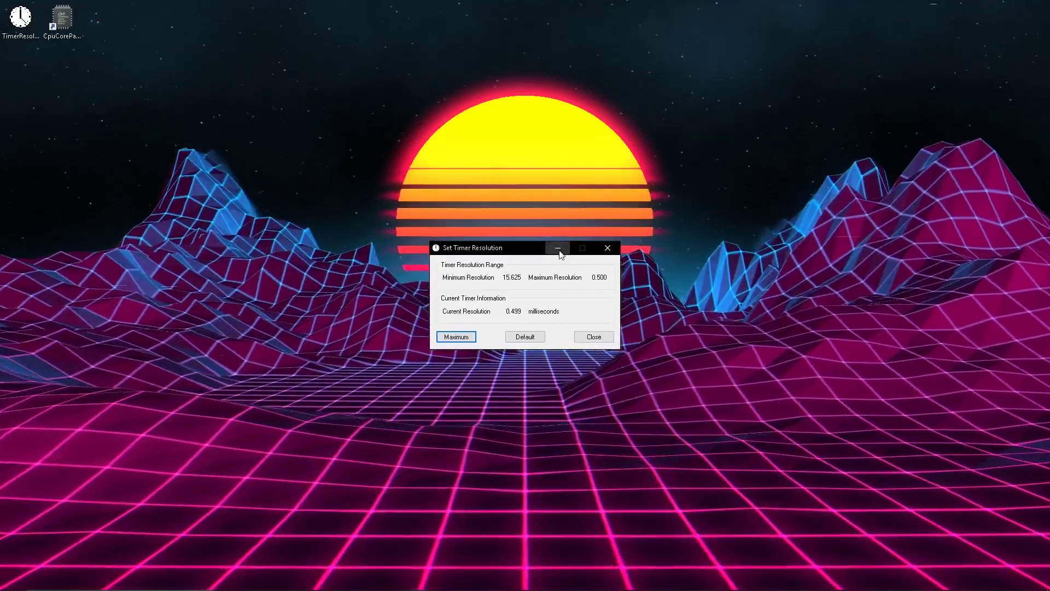
- Minimize and restore the timer resolution window, then return the timer to its default resolution and close the tool
left_click(558, 247)
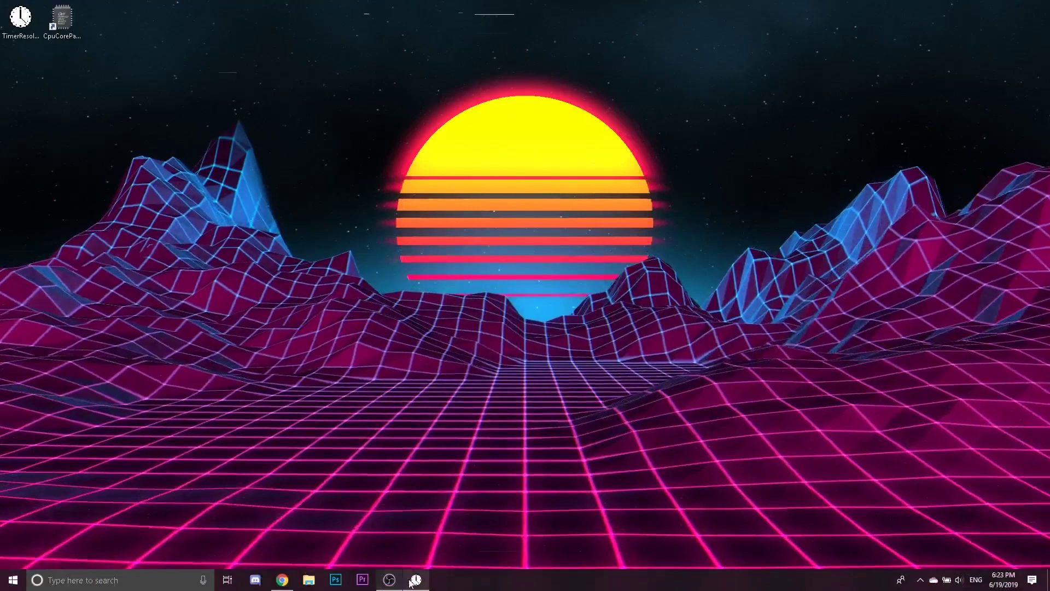
left_click(413, 581)
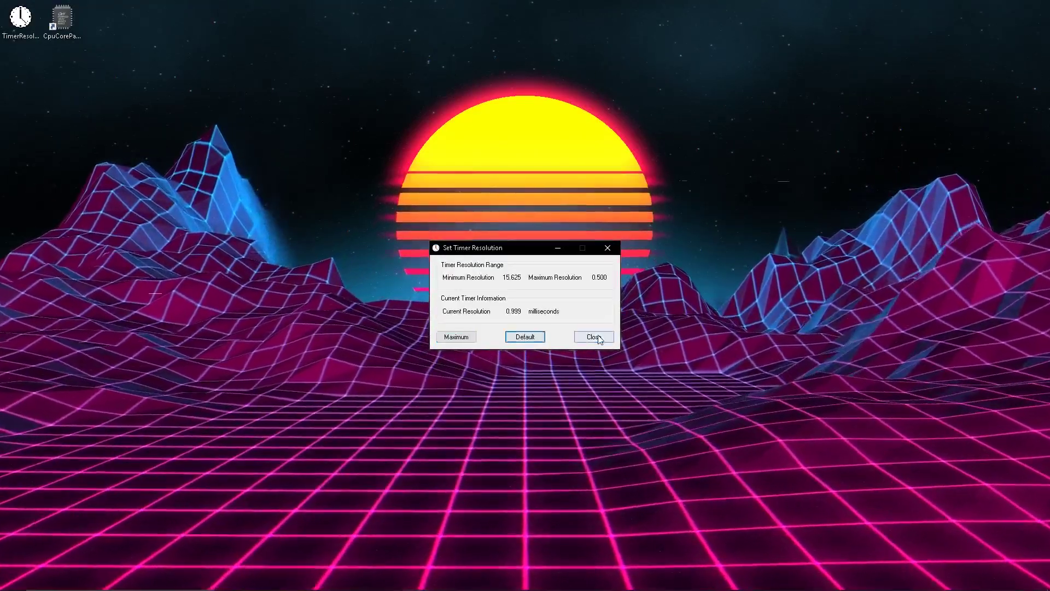
left_click(594, 337)
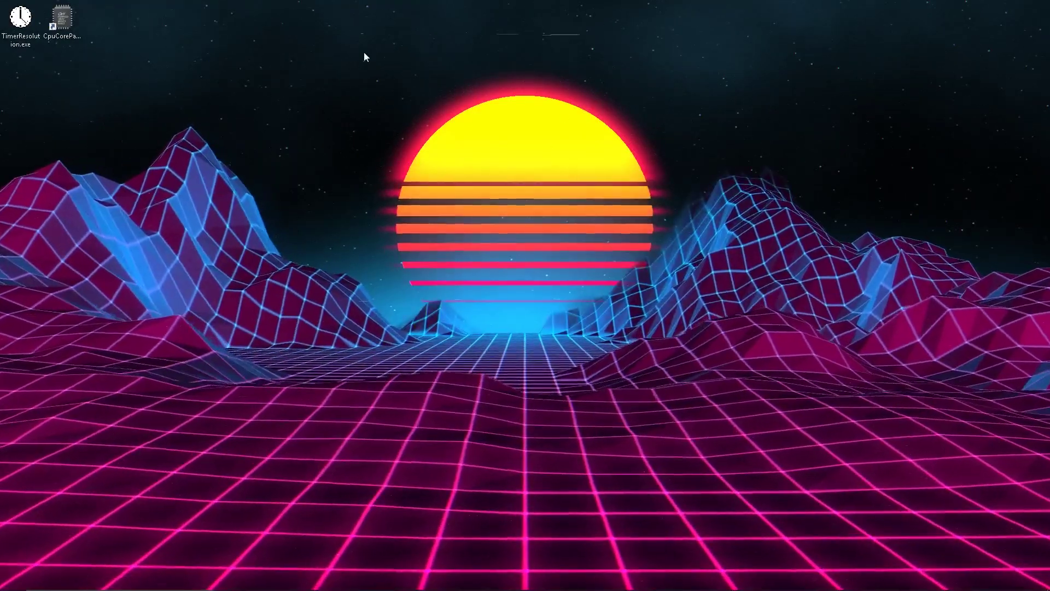
- Reopen TimerResolution from the desktop and check the current timer resolution value
left_click_drag(364, 52, 414, 191)
double_click(22, 21)
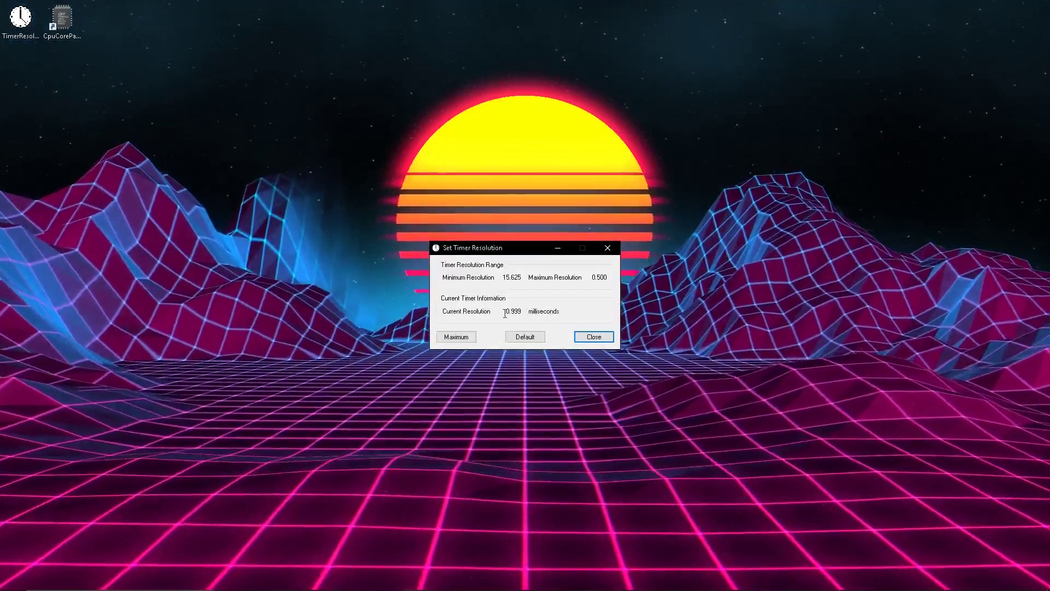
left_click_drag(504, 313, 567, 314)
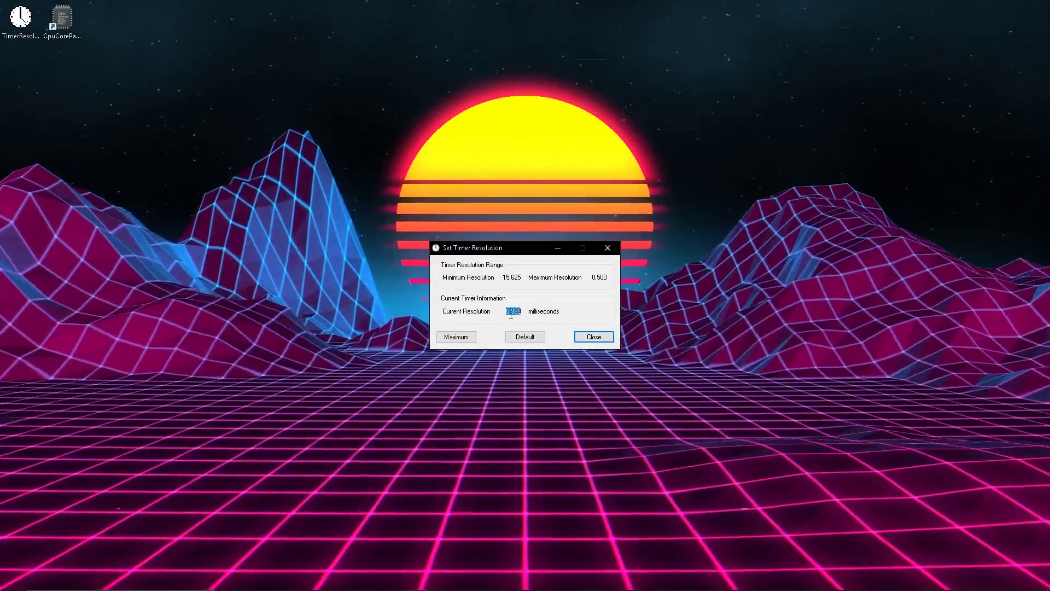
left_click(507, 312)
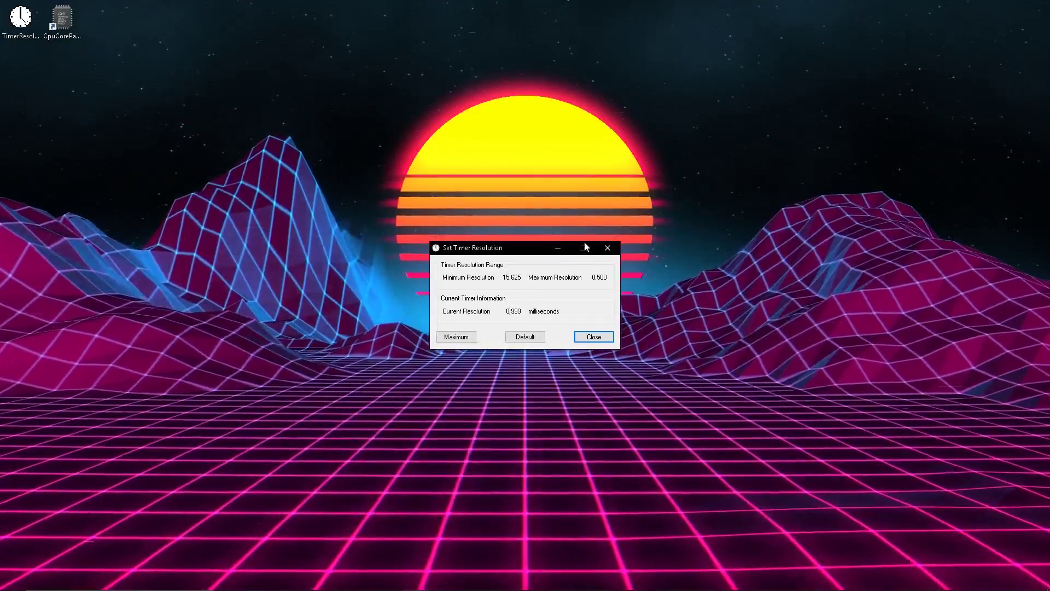